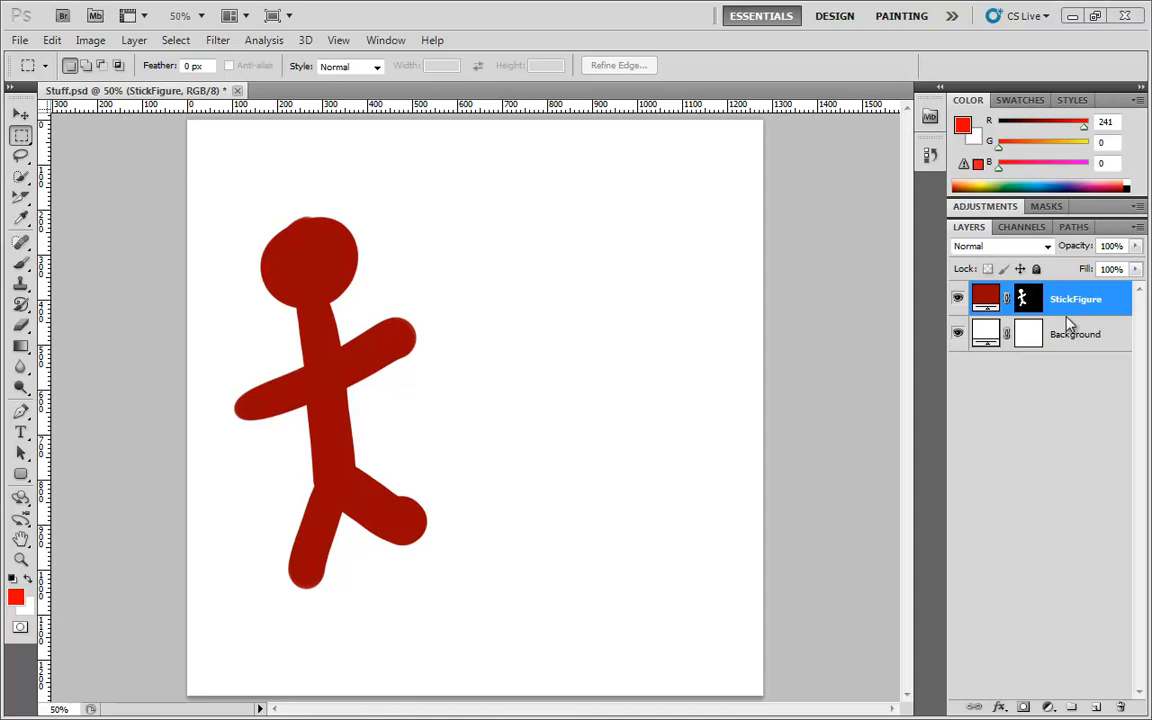
# - Add a Satin effect to the StickFigure layer and try distances of 250 px and 17 px
pyautogui.click(999, 707)
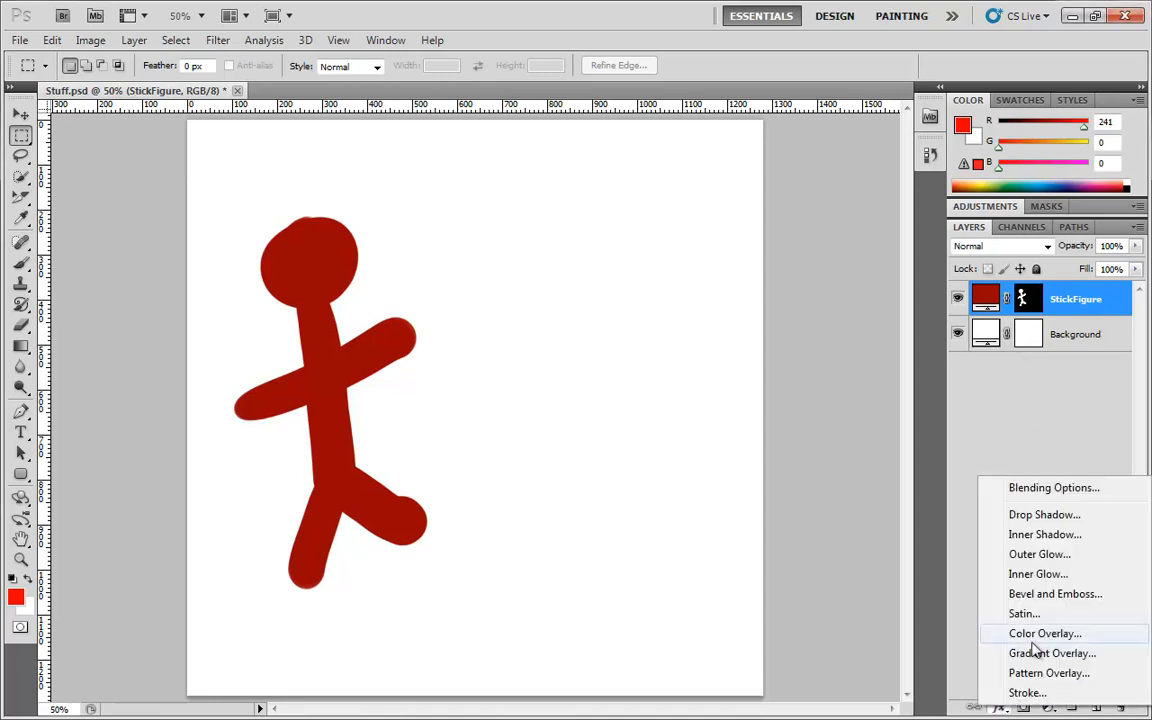
pyautogui.click(1044, 614)
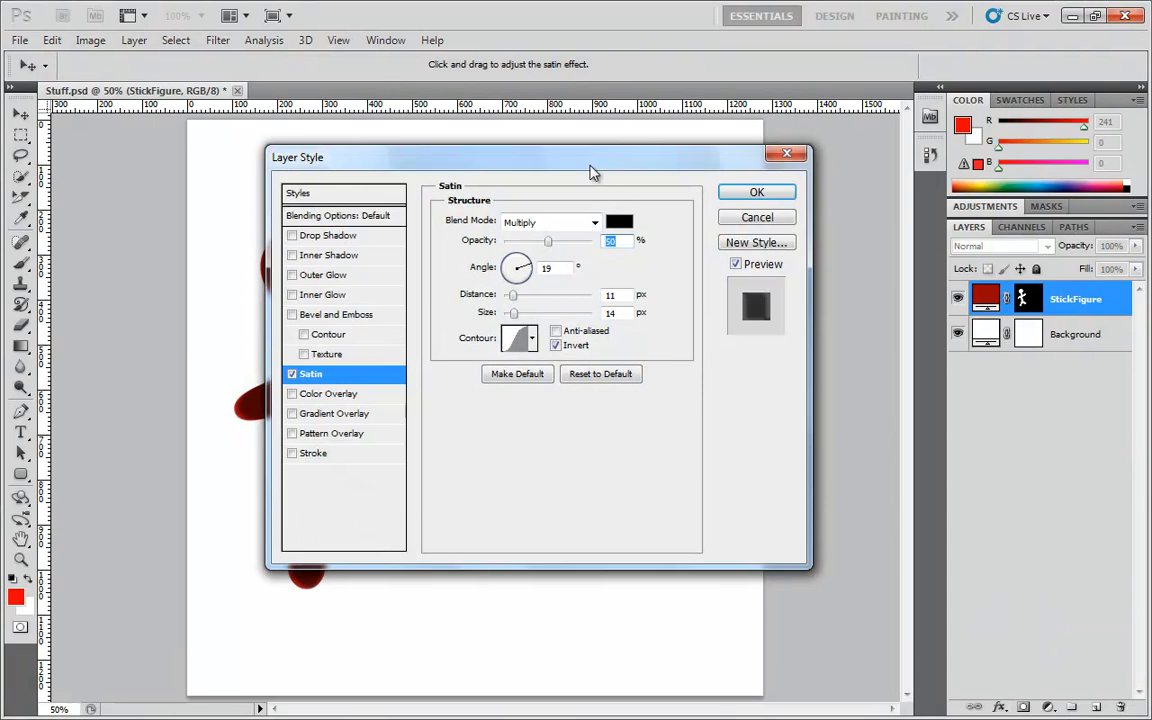
pyautogui.moveTo(589, 172); pyautogui.dragTo(876, 201)
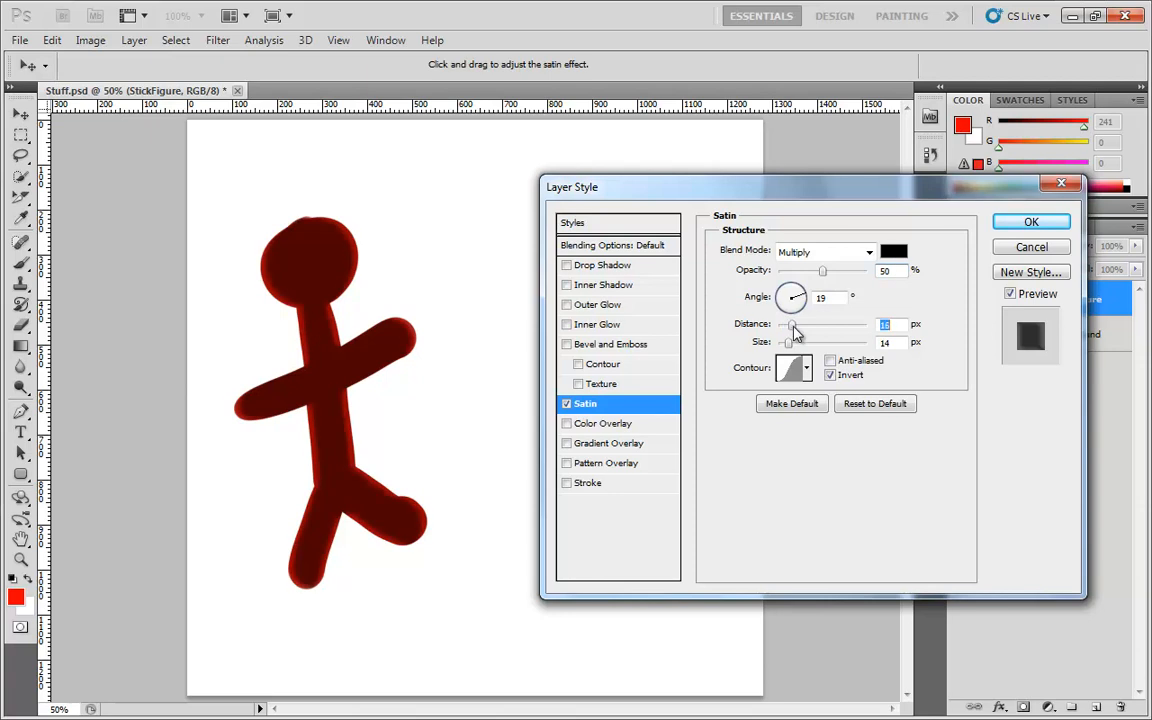
pyautogui.moveTo(790, 330)
pyautogui.mouseDown()
pyautogui.moveTo(870, 343)
pyautogui.moveTo(793, 349)
pyautogui.moveTo(882, 350)
pyautogui.mouseUp()
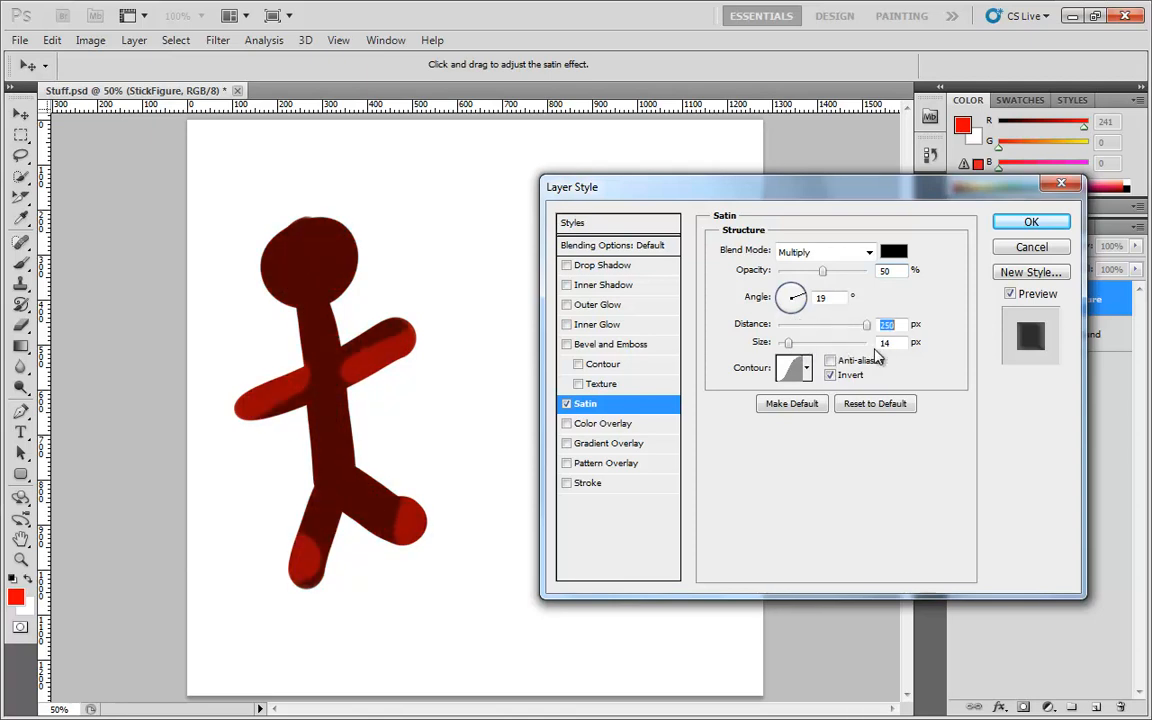
pyautogui.moveTo(874, 349); pyautogui.dragTo(797, 362)
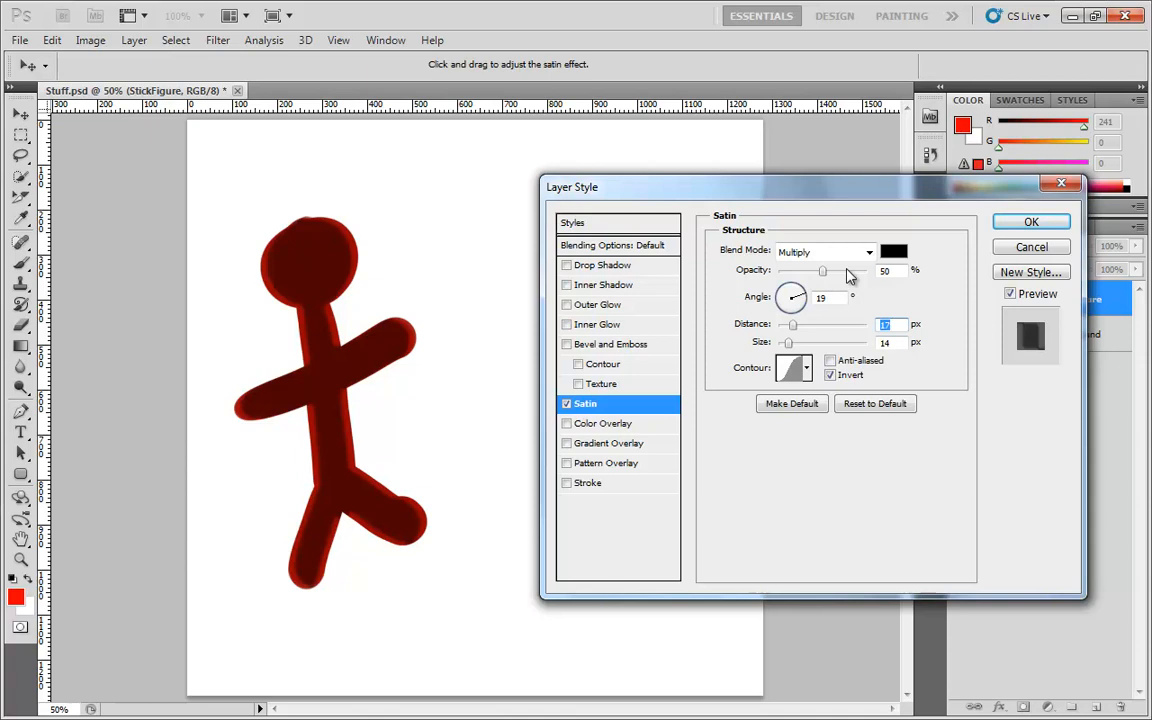
# - Change the satin colour to bright green and set its blend mode to Color
pyautogui.click(900, 255)
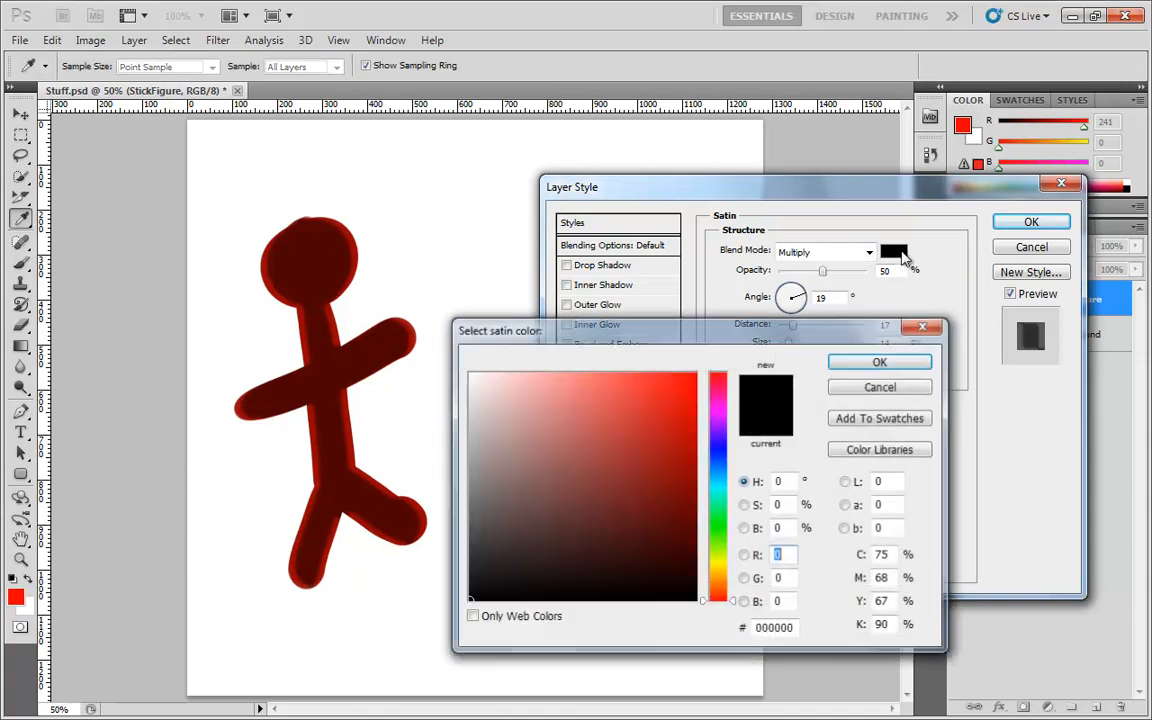
pyautogui.click(718, 519)
pyautogui.click(695, 373)
pyautogui.click(886, 362)
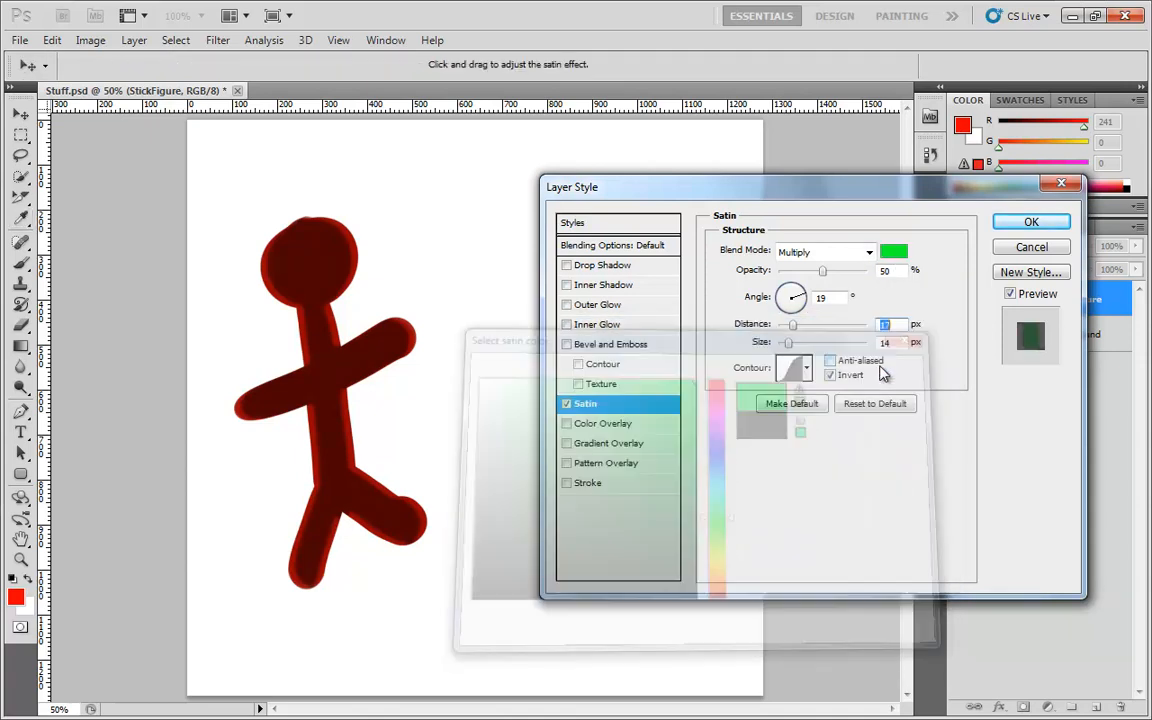
pyautogui.click(845, 252)
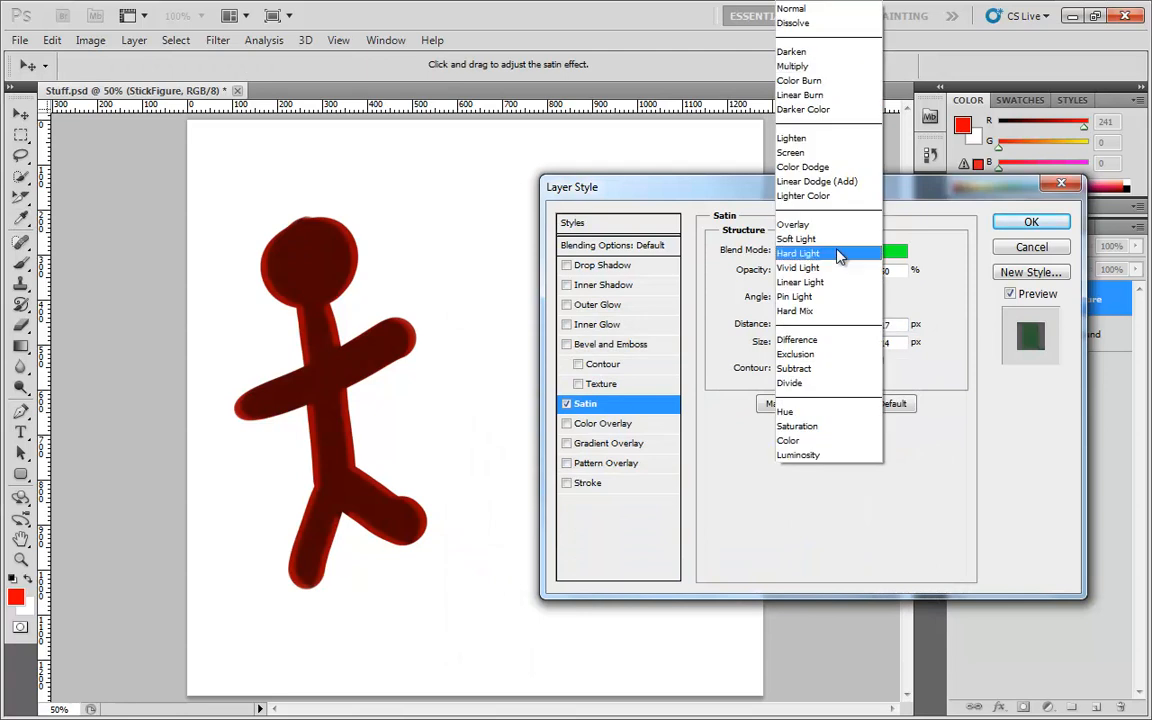
pyautogui.click(800, 441)
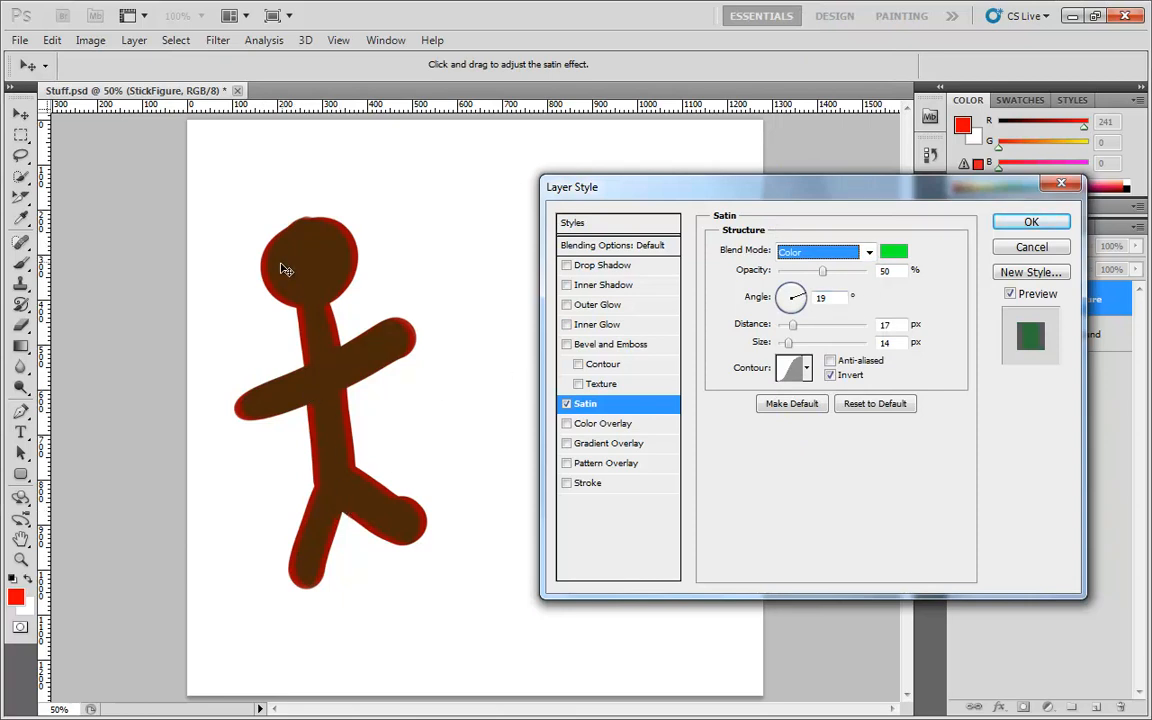
# - Set the Satin blend mode back to Multiply and its colour back to black (000000)
pyautogui.click(869, 252)
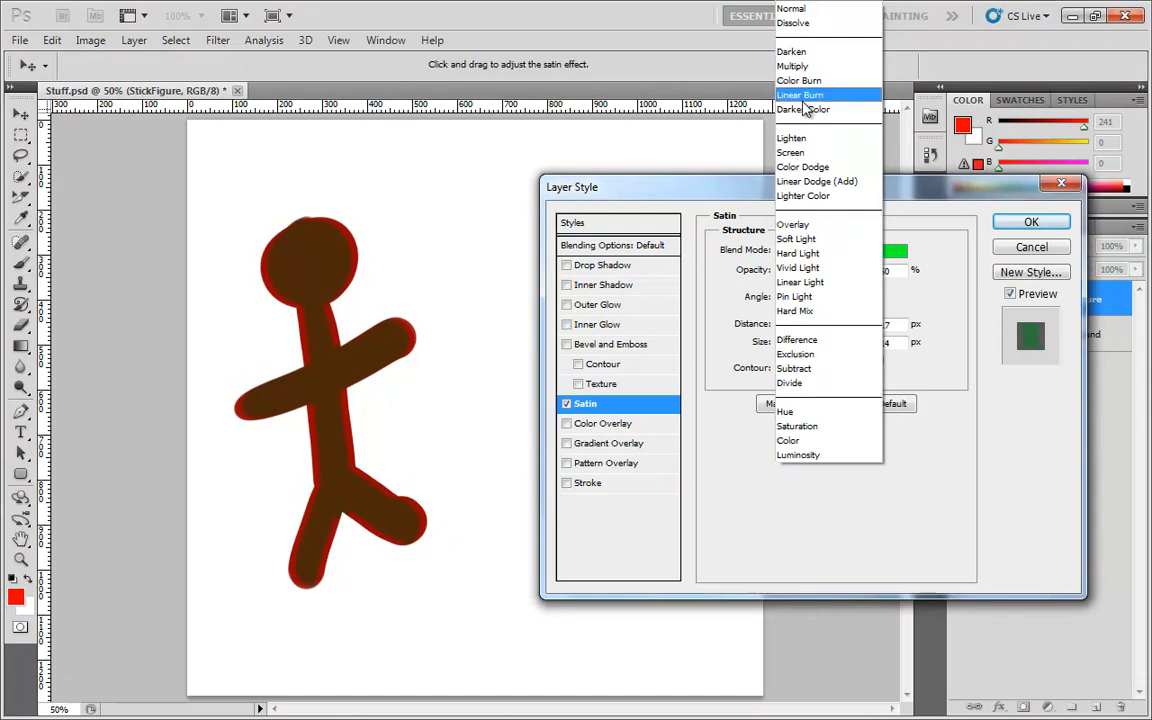
pyautogui.click(805, 67)
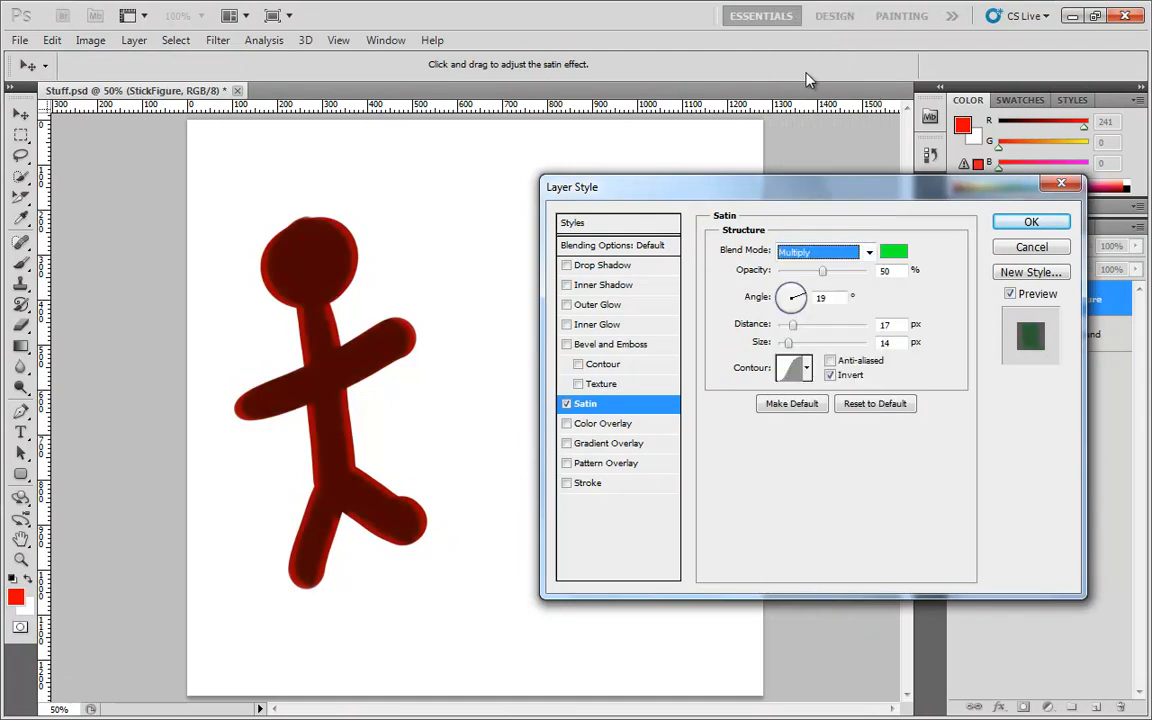
pyautogui.click(893, 251)
pyautogui.click(548, 525)
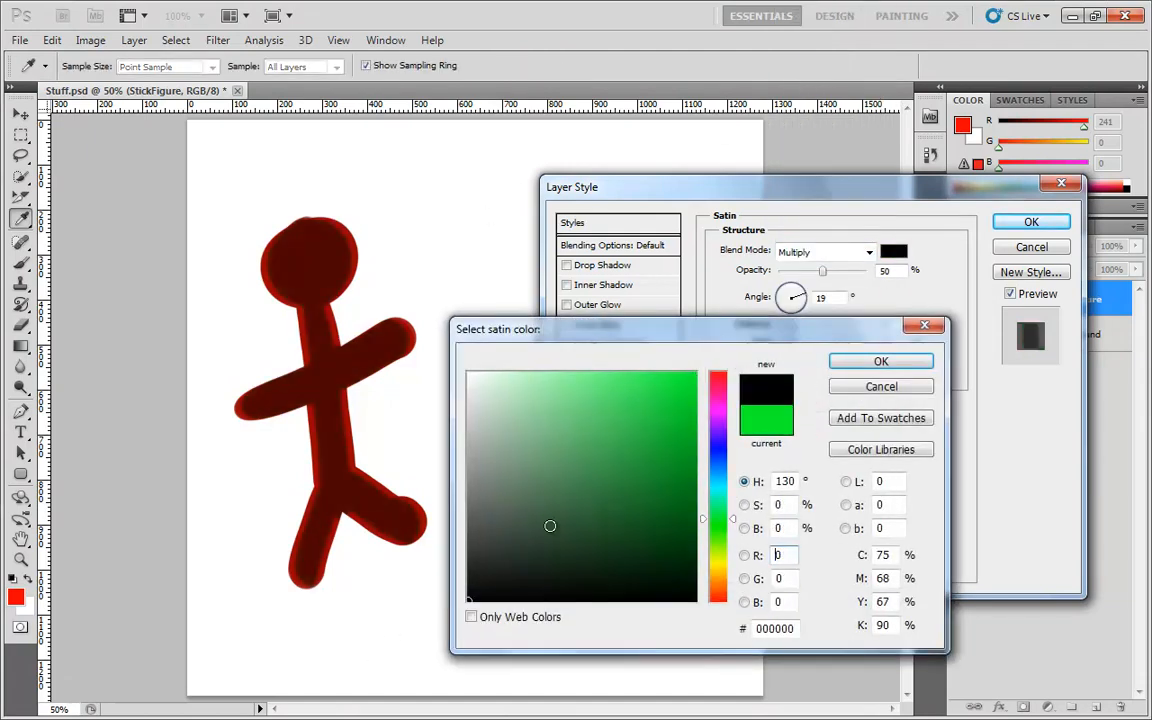
pyautogui.click(903, 362)
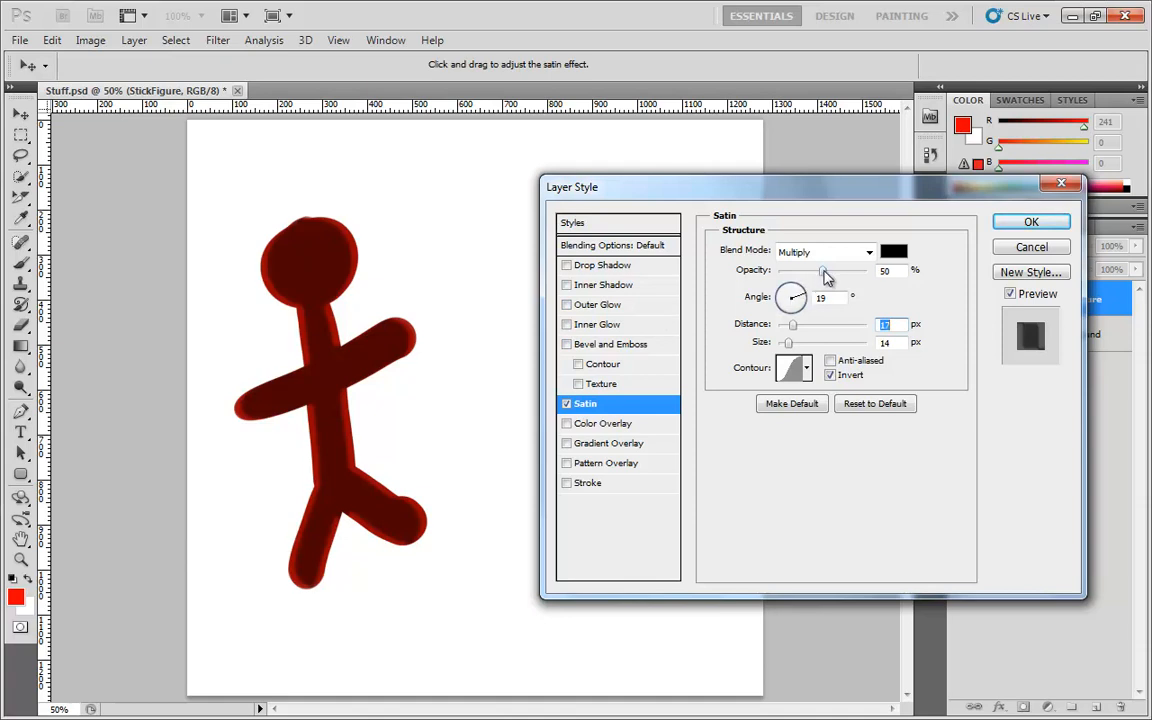
# - Set the Satin opacity to 54% and then 67%, switching Invert off and back on to compare
pyautogui.moveTo(826, 278); pyautogui.dragTo(829, 305)
pyautogui.click(830, 375)
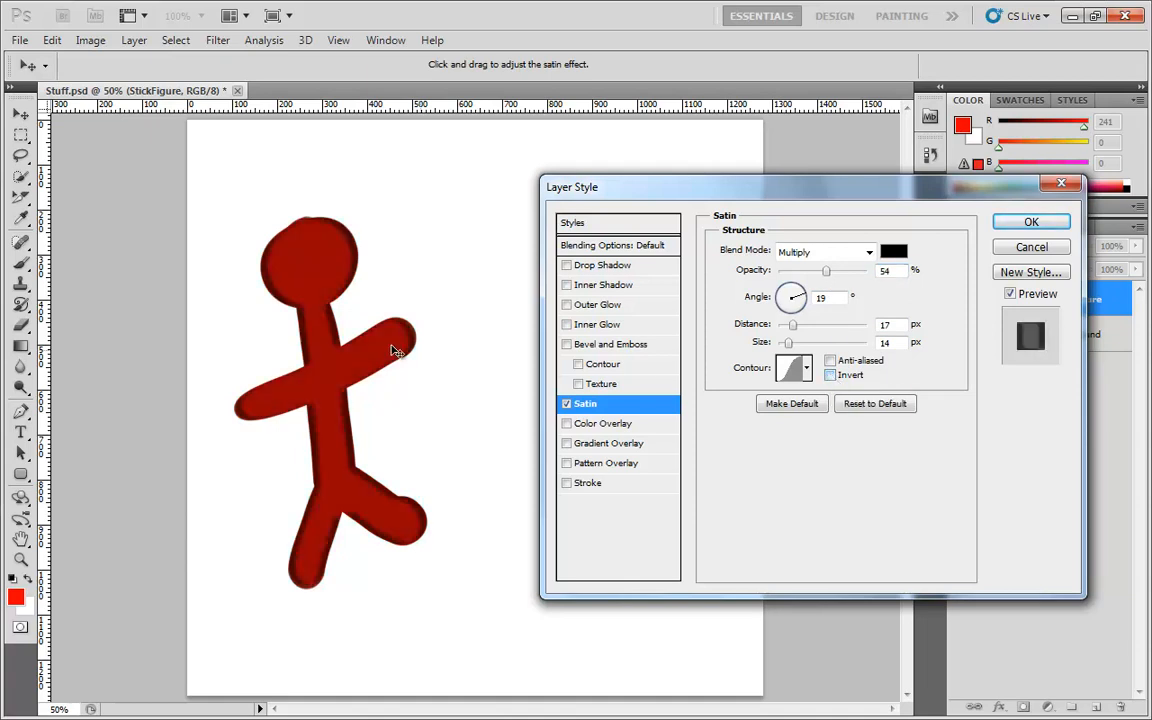
pyautogui.moveTo(824, 277)
pyautogui.mouseDown()
pyautogui.moveTo(740, 262)
pyautogui.moveTo(840, 272)
pyautogui.moveTo(808, 287)
pyautogui.moveTo(840, 285)
pyautogui.mouseUp()
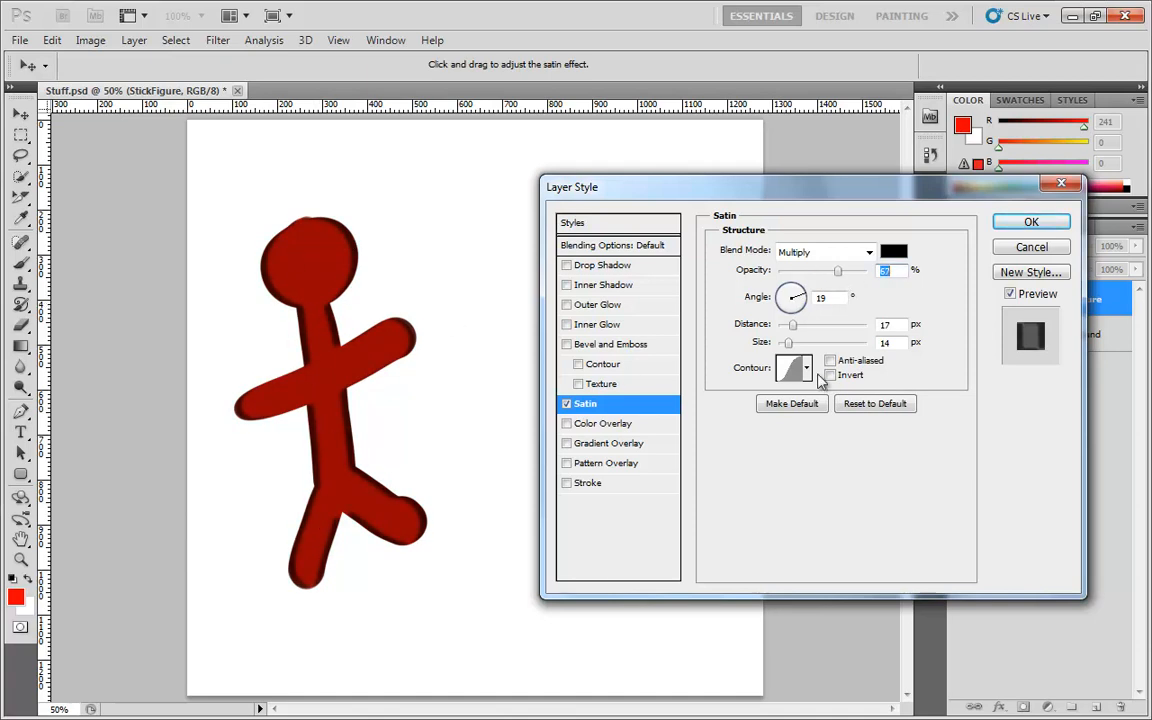
pyautogui.click(831, 375)
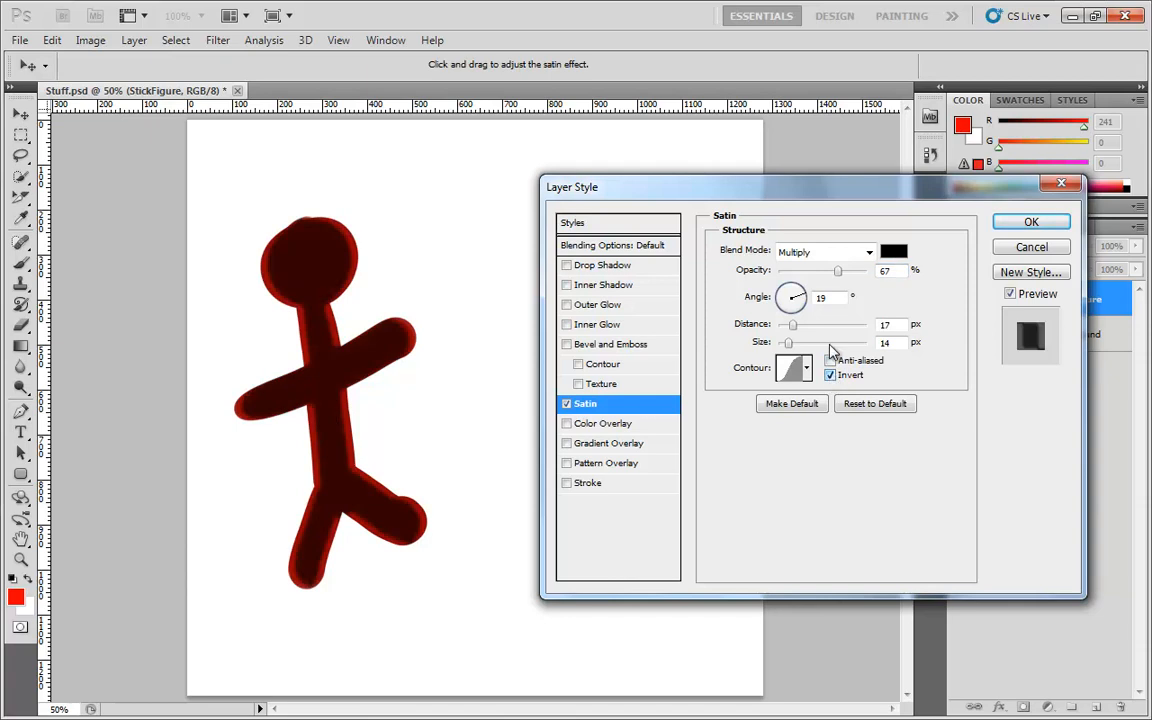
# - Set the Satin opacity to 45%, the angle to -72° and the distance to 250 px
pyautogui.moveTo(838, 271)
pyautogui.mouseDown()
pyautogui.moveTo(820, 280)
pyautogui.moveTo(741, 256)
pyautogui.moveTo(722, 264)
pyautogui.moveTo(790, 305)
pyautogui.mouseUp()
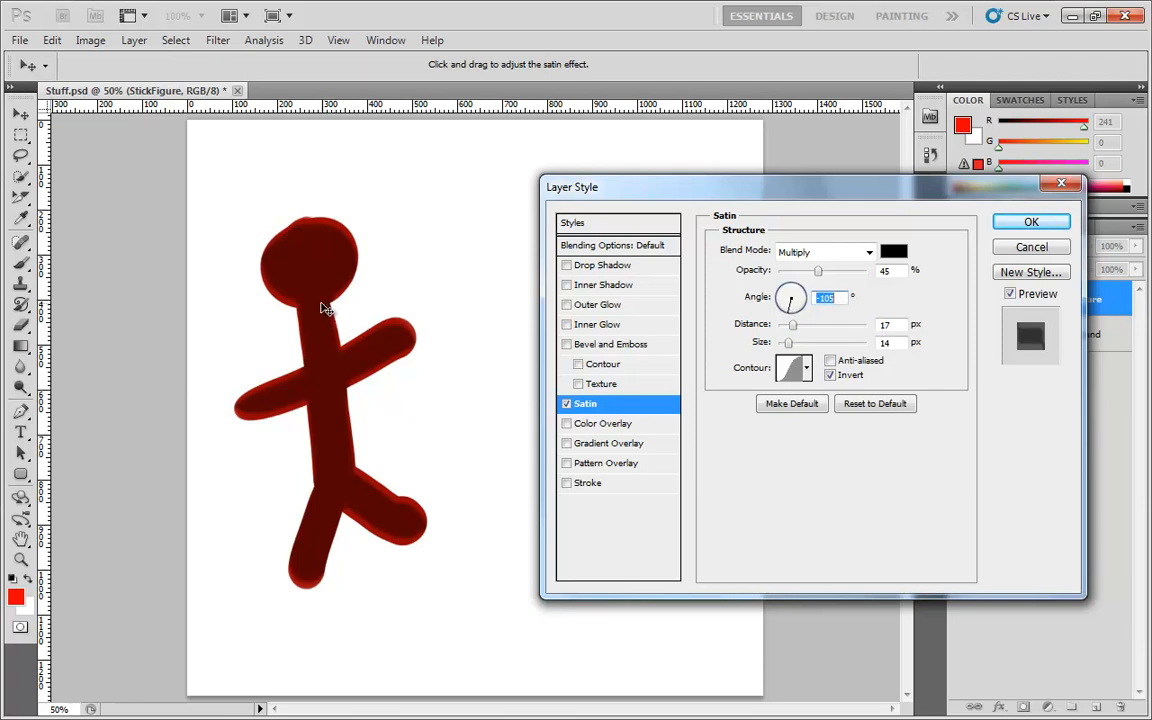
pyautogui.moveTo(793, 332)
pyautogui.mouseDown()
pyautogui.moveTo(815, 334)
pyautogui.moveTo(788, 329)
pyautogui.moveTo(798, 334)
pyautogui.mouseUp()
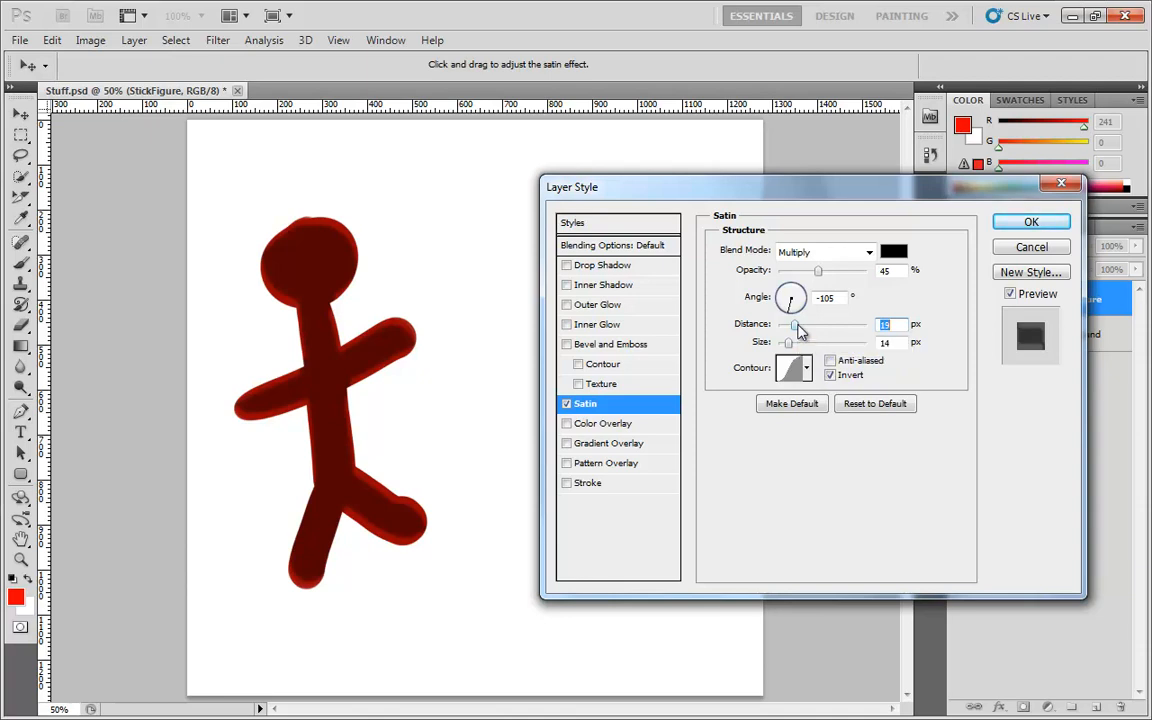
pyautogui.moveTo(793, 300)
pyautogui.mouseDown()
pyautogui.moveTo(803, 291)
pyautogui.moveTo(786, 306)
pyautogui.moveTo(799, 331)
pyautogui.moveTo(900, 331)
pyautogui.mouseUp()
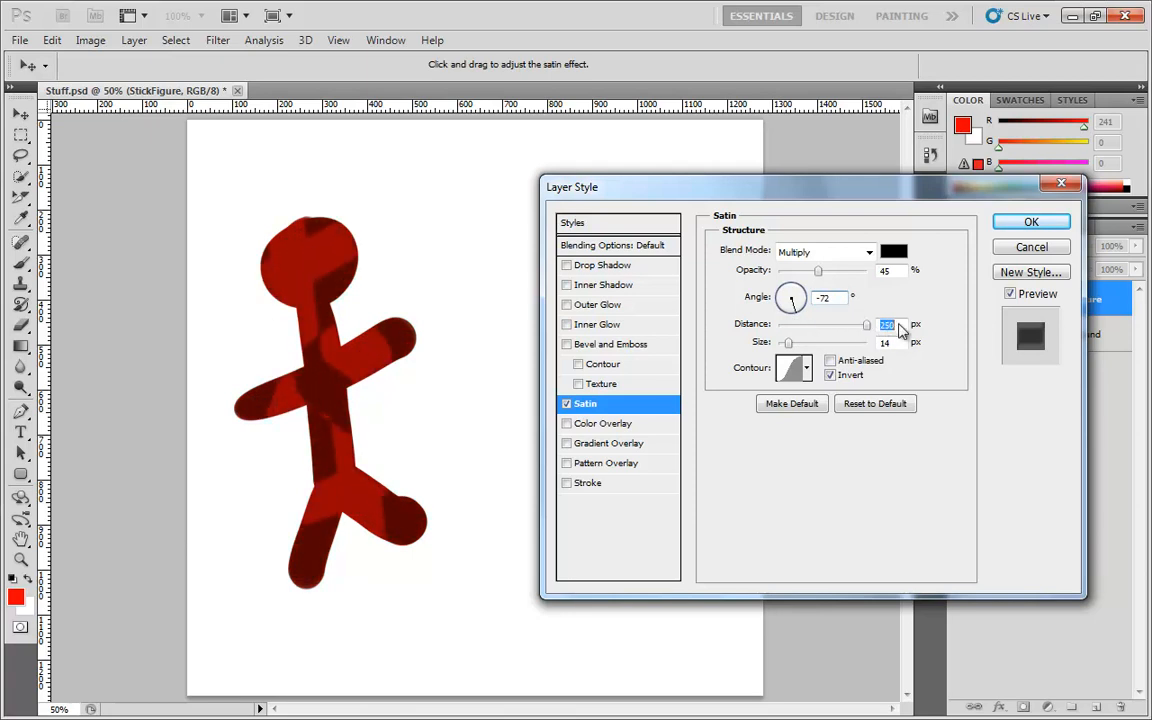
# - Try several Satin angles at long distances, ending with an angle of -1° and a distance of 23 px
pyautogui.moveTo(790, 297)
pyautogui.mouseDown()
pyautogui.moveTo(770, 278)
pyautogui.moveTo(728, 282)
pyautogui.moveTo(790, 285)
pyautogui.moveTo(810, 305)
pyautogui.moveTo(812, 332)
pyautogui.moveTo(837, 333)
pyautogui.mouseUp()
pyautogui.moveTo(870, 335)
pyautogui.mouseDown()
pyautogui.moveTo(725, 300)
pyautogui.moveTo(846, 342)
pyautogui.moveTo(824, 343)
pyautogui.moveTo(744, 302)
pyautogui.moveTo(851, 339)
pyautogui.moveTo(877, 327)
pyautogui.mouseUp()
pyautogui.moveTo(795, 303); pyautogui.dragTo(792, 470)
pyautogui.moveTo(867, 333)
pyautogui.mouseDown()
pyautogui.moveTo(792, 338)
pyautogui.moveTo(815, 302)
pyautogui.moveTo(953, 301)
pyautogui.mouseUp()
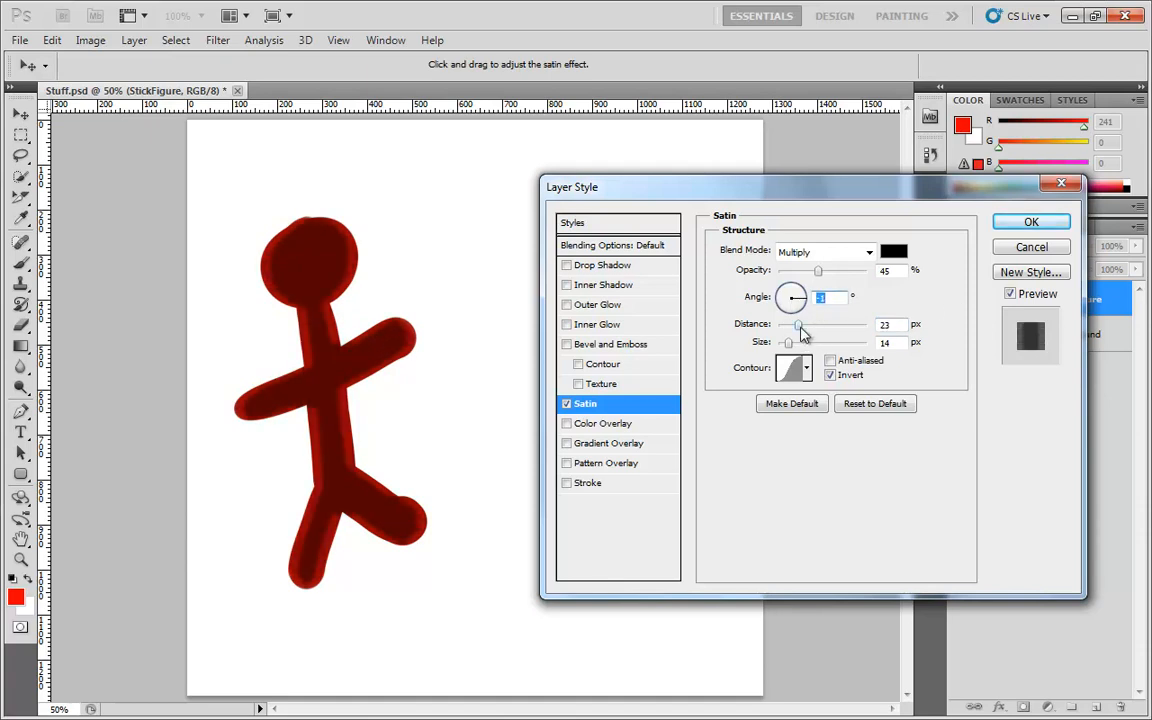
# - Set the Satin angle to -144°, the distance to 37 px and the size to 38 px
pyautogui.moveTo(802, 329)
pyautogui.mouseDown()
pyautogui.moveTo(880, 330)
pyautogui.moveTo(791, 340)
pyautogui.moveTo(797, 301)
pyautogui.moveTo(779, 309)
pyautogui.mouseUp()
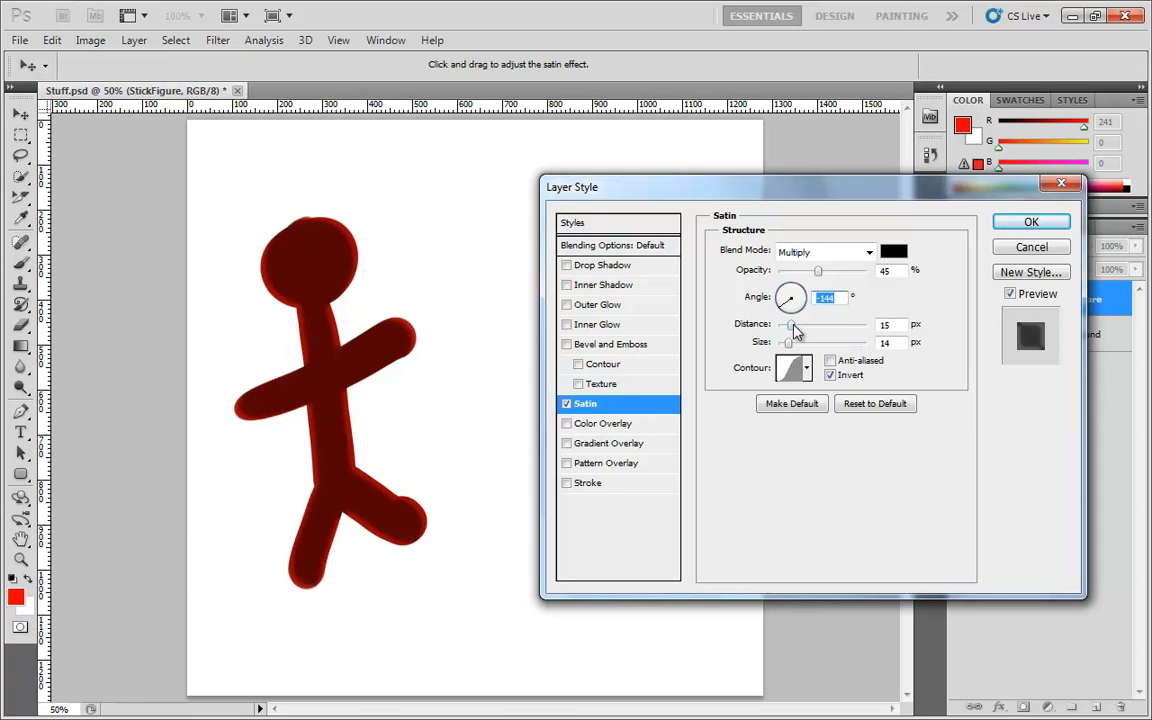
pyautogui.moveTo(791, 326)
pyautogui.mouseDown()
pyautogui.moveTo(868, 346)
pyautogui.moveTo(826, 344)
pyautogui.moveTo(800, 355)
pyautogui.moveTo(842, 362)
pyautogui.moveTo(785, 365)
pyautogui.moveTo(784, 327)
pyautogui.moveTo(791, 337)
pyautogui.mouseUp()
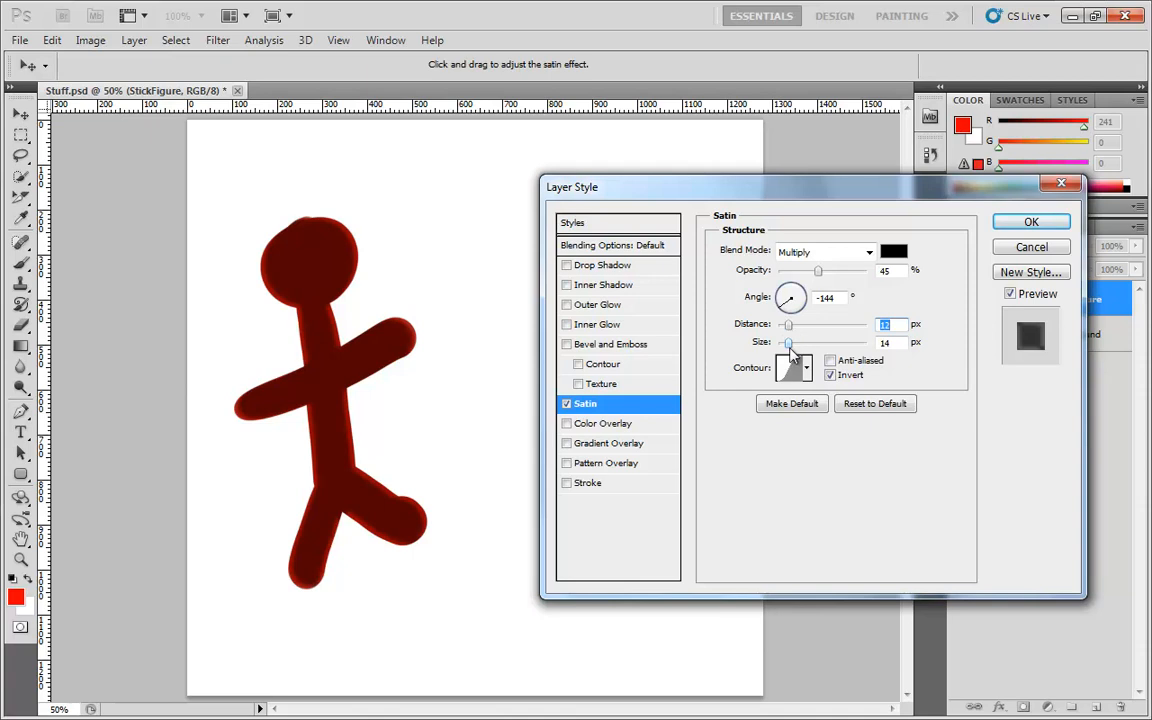
pyautogui.moveTo(792, 345)
pyautogui.mouseDown()
pyautogui.moveTo(799, 330)
pyautogui.moveTo(807, 350)
pyautogui.moveTo(790, 345)
pyautogui.moveTo(811, 325)
pyautogui.moveTo(798, 347)
pyautogui.moveTo(812, 350)
pyautogui.mouseUp()
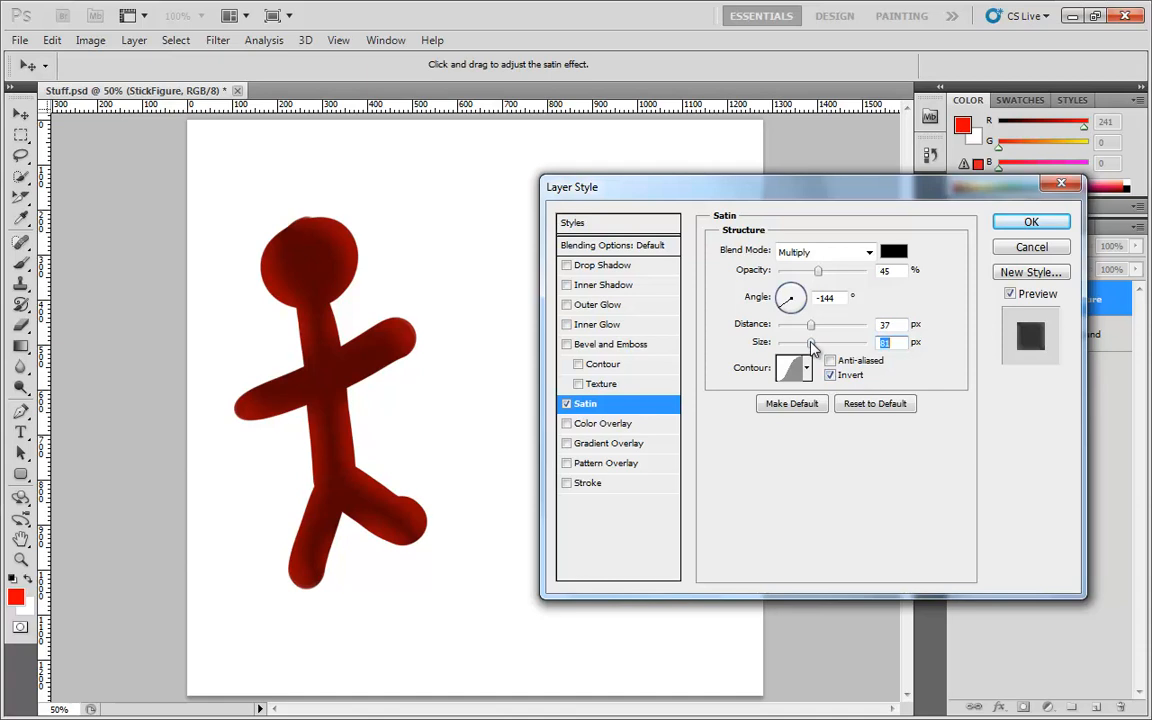
pyautogui.moveTo(812, 345); pyautogui.dragTo(797, 343)
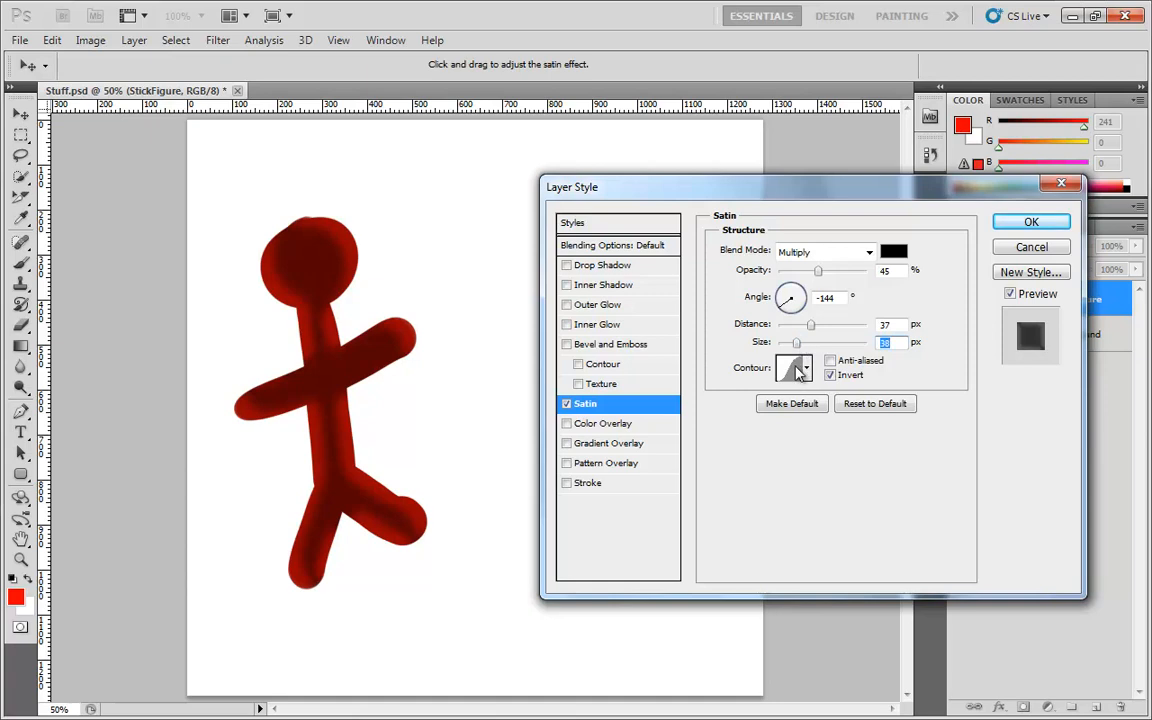
# - Reshape the Satin contour from the Linear preset into a custom curve with points near 29/56% and 56/15%
pyautogui.click(792, 368)
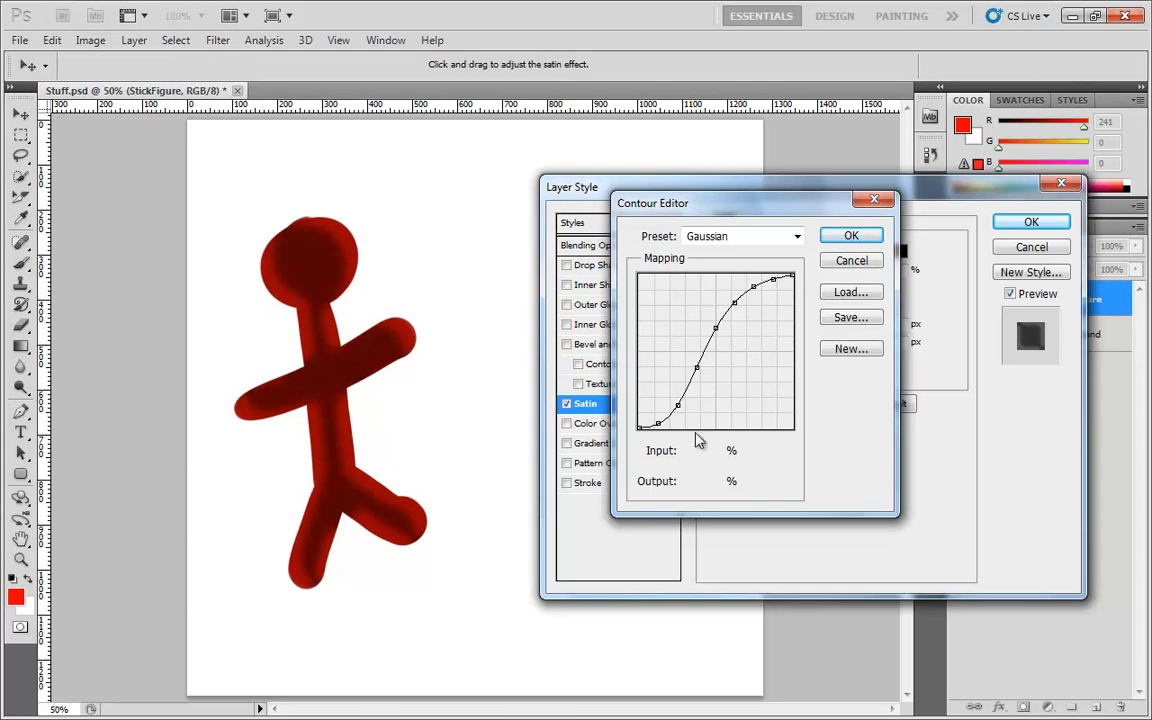
pyautogui.click(797, 236)
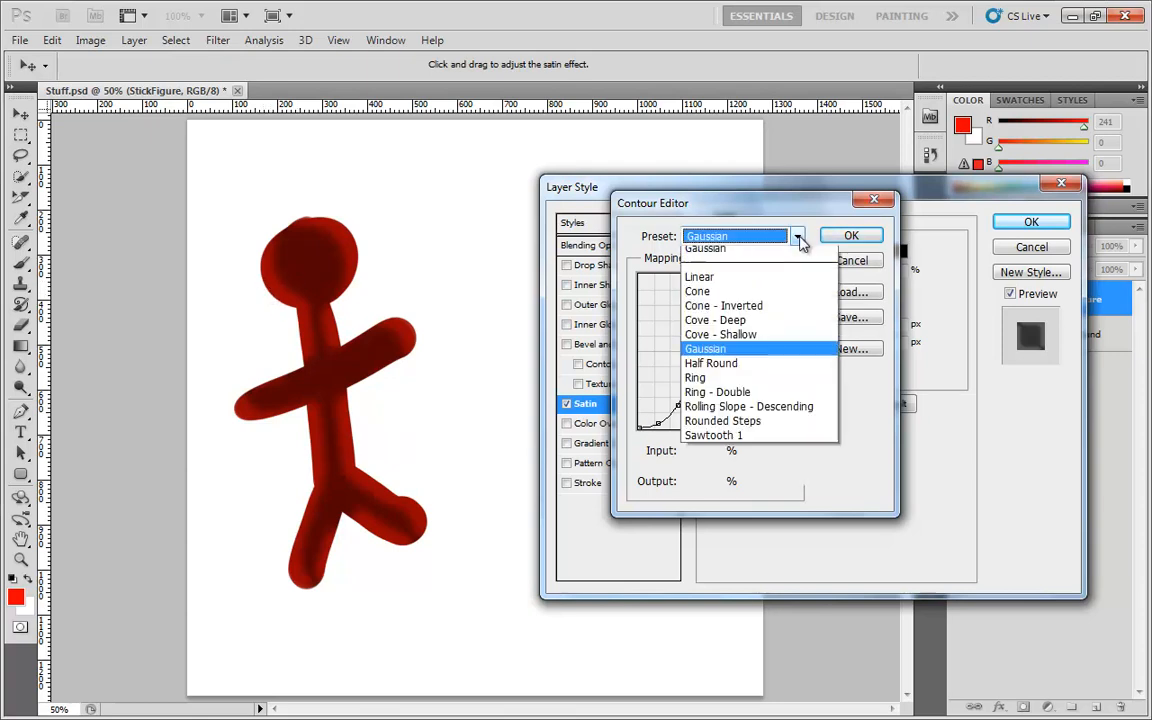
pyautogui.click(727, 316)
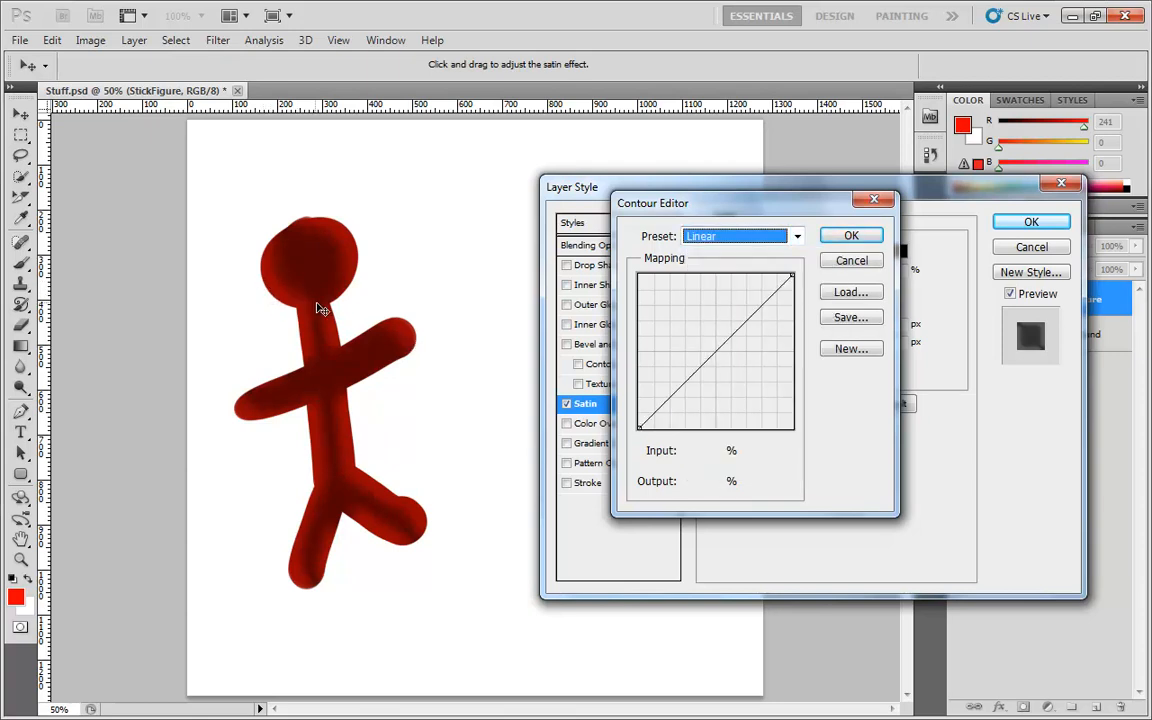
pyautogui.click(695, 354)
pyautogui.moveTo(695, 354); pyautogui.dragTo(684, 342)
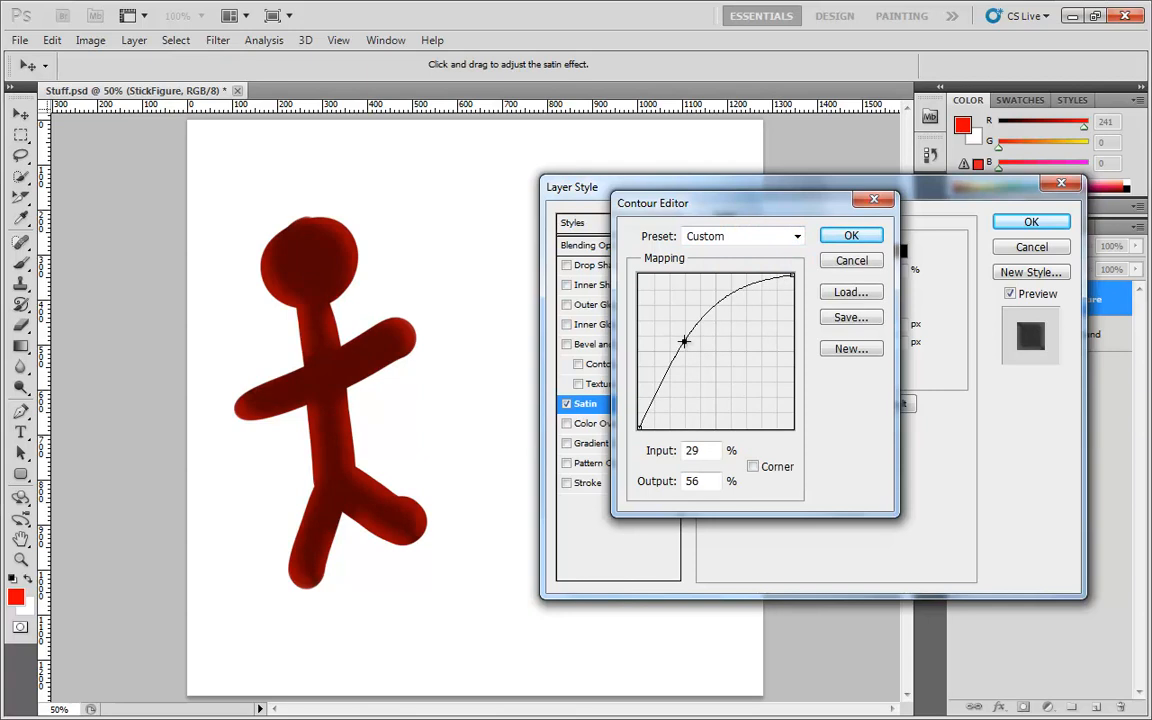
pyautogui.moveTo(730, 307); pyautogui.dragTo(727, 404)
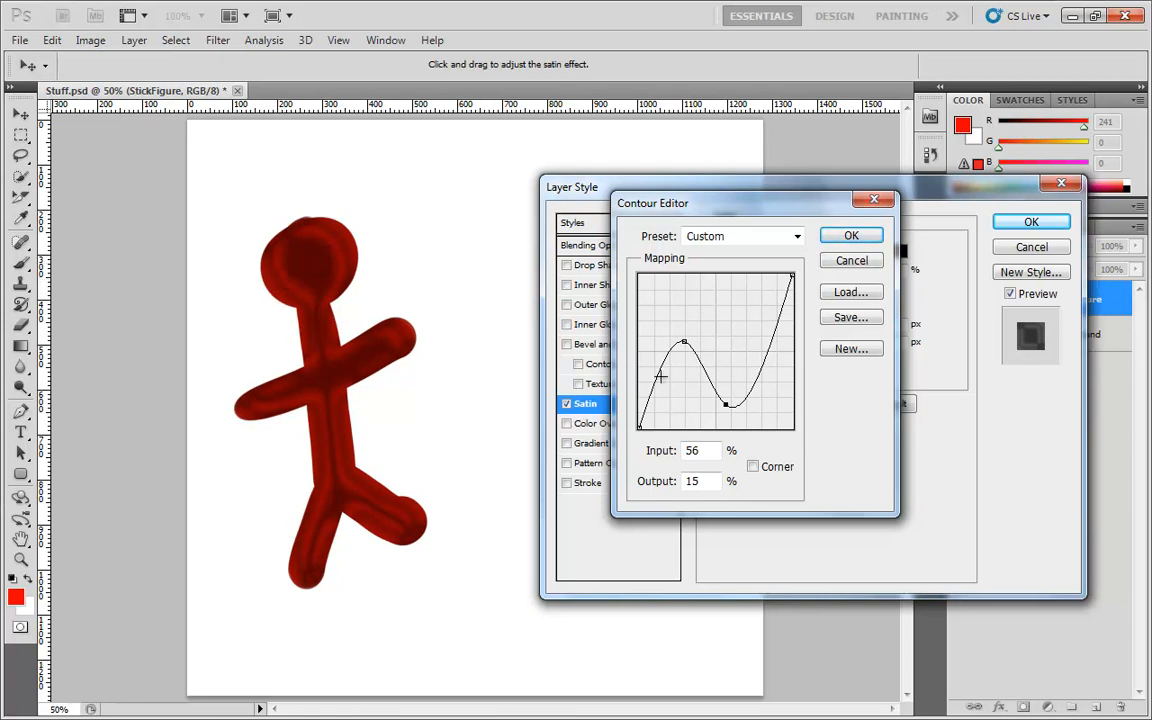
# - Restore the Gaussian preset for the Satin contour and accept it
pyautogui.click(753, 236)
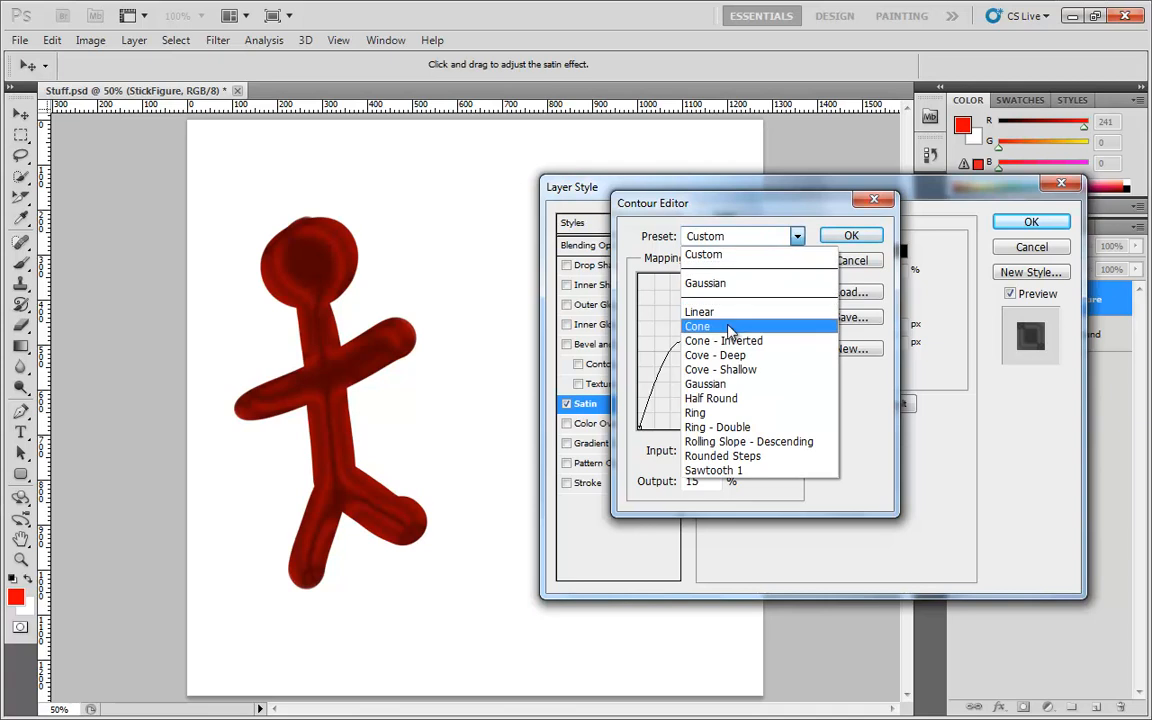
pyautogui.click(705, 384)
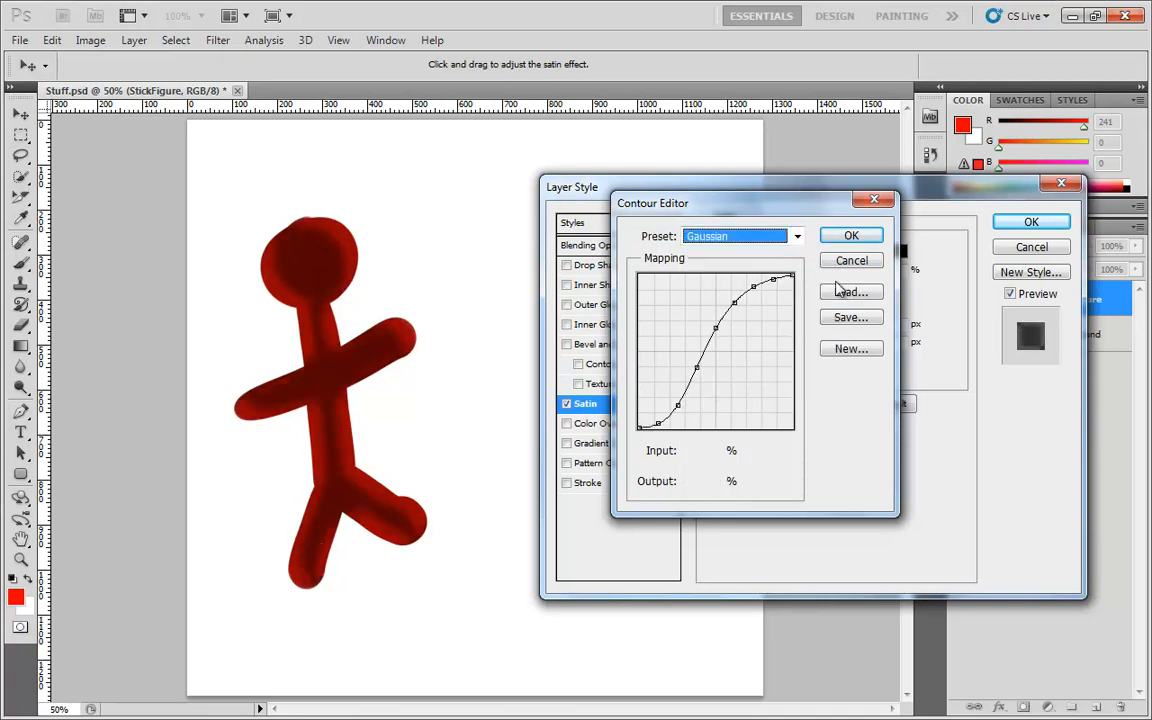
pyautogui.click(851, 235)
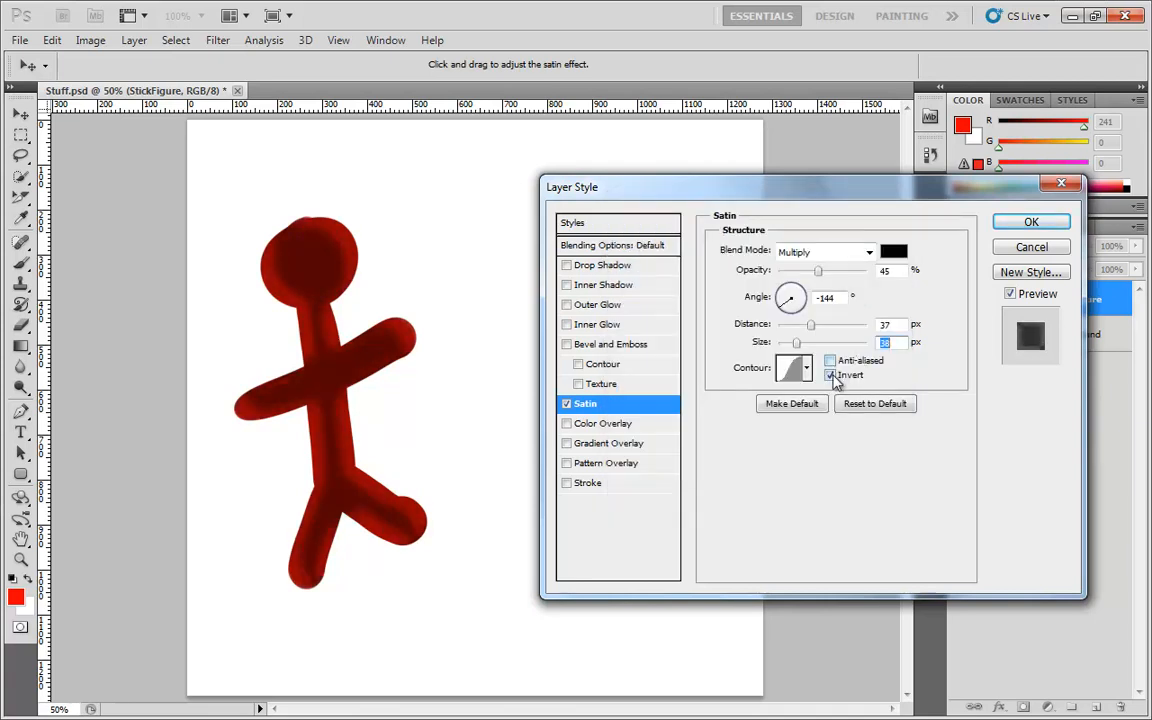
# - Toggle Invert on the Satin effect to compare, leave it enabled, and reset the Satin settings to their defaults
pyautogui.click(830, 375)
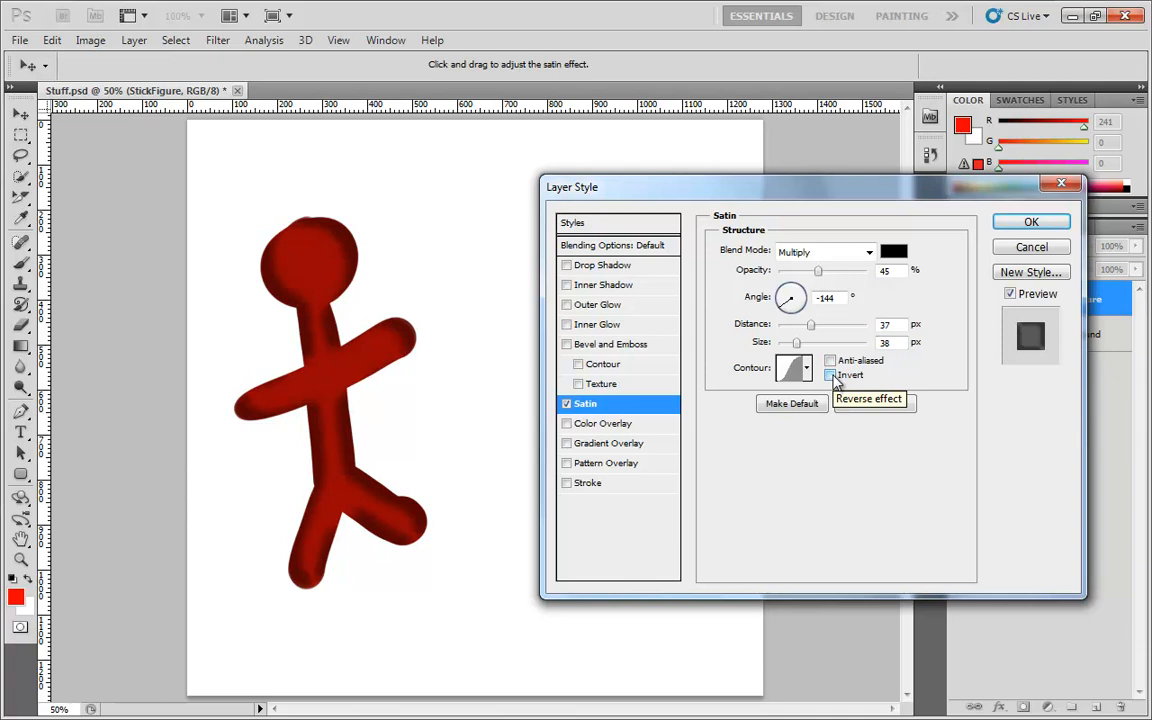
pyautogui.click(831, 376)
pyautogui.click(831, 376)
pyautogui.click(830, 376)
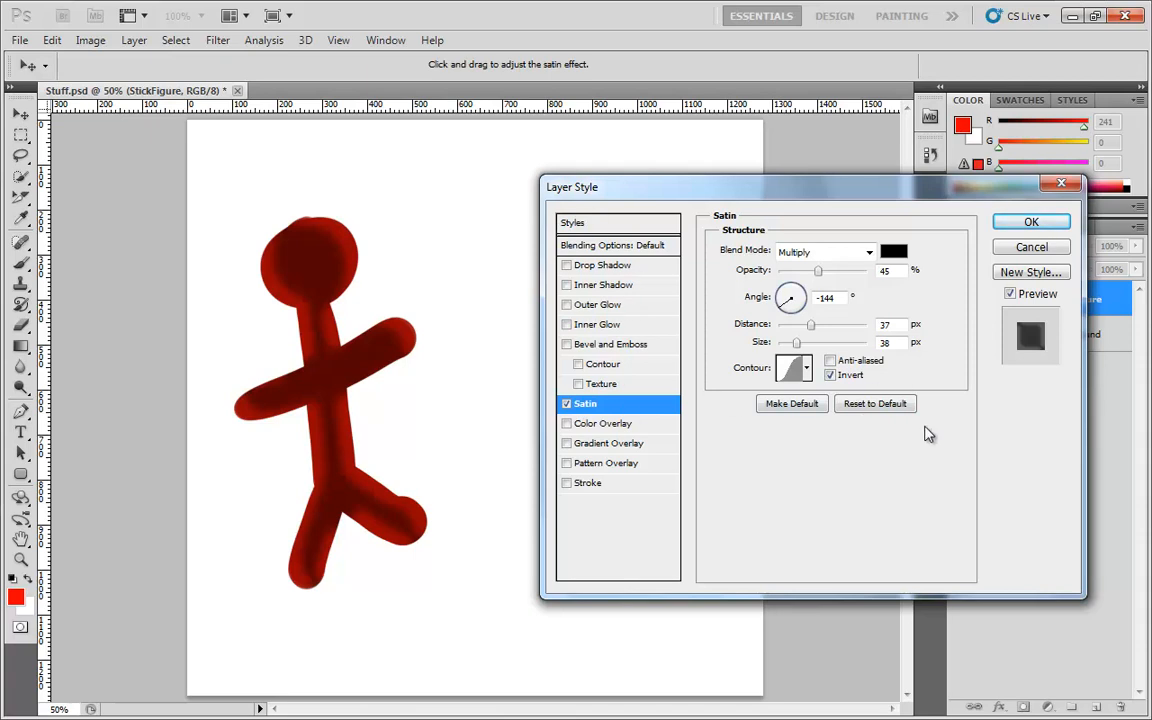
pyautogui.click(875, 404)
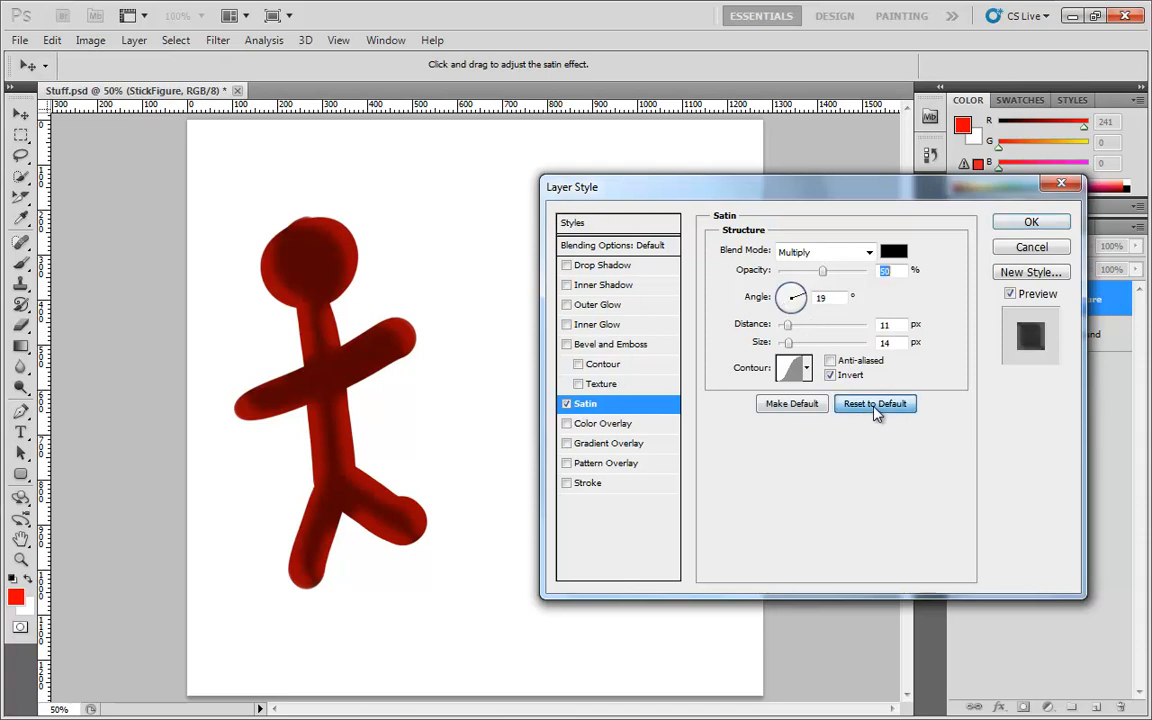